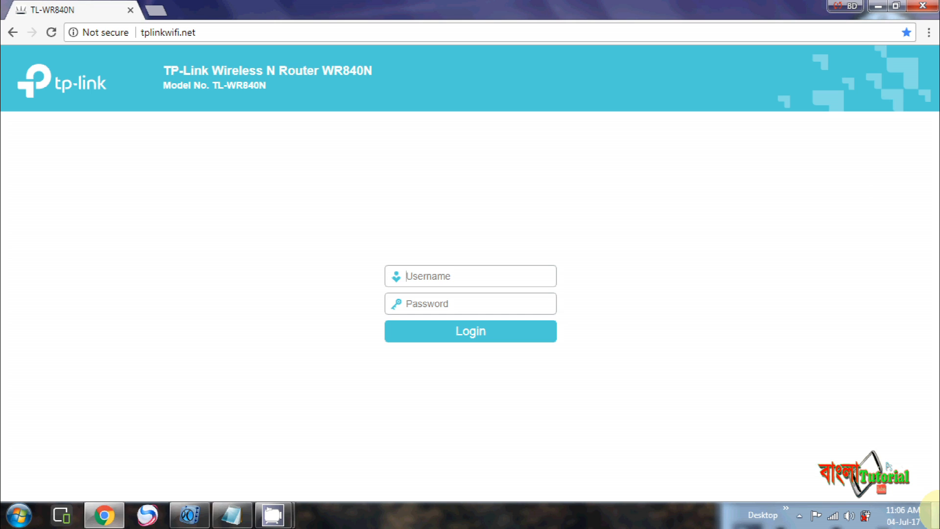
Step: Log in to the router as admin with the administrator password and view the Status page
click(468, 274)
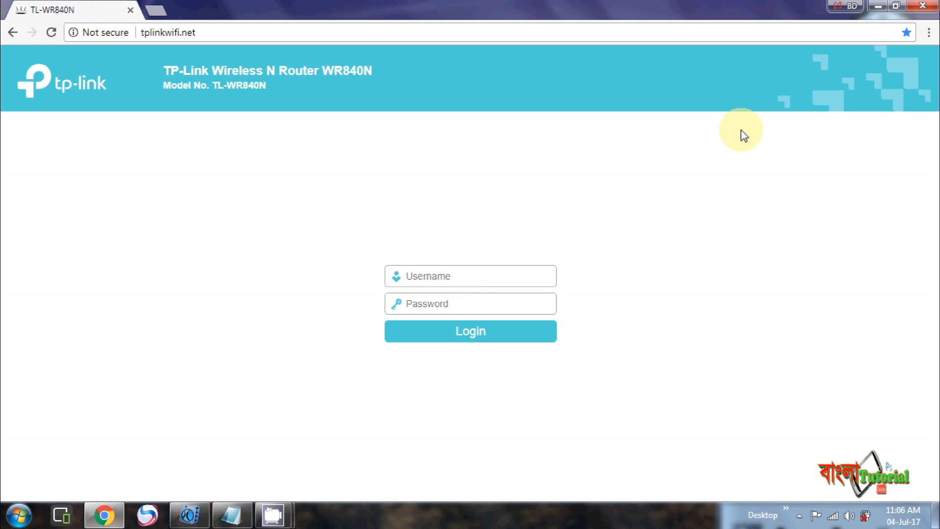
text(admin)
click(448, 304)
text(admin)
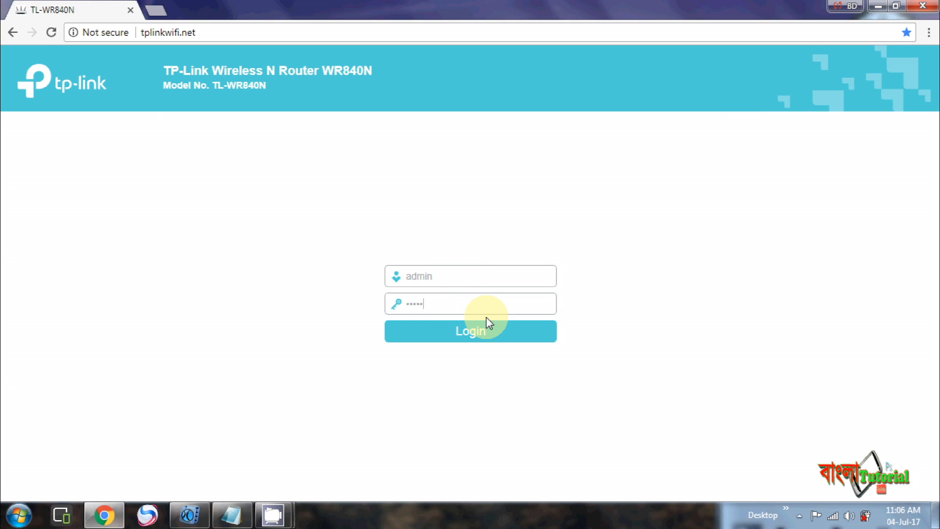
click(488, 322)
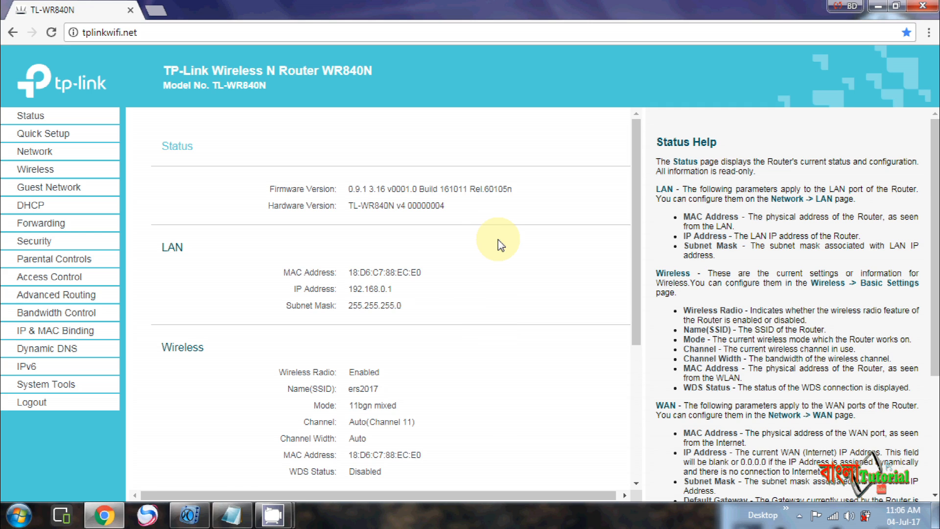
scroll(500, 244, up, 1)
scroll(492, 242, down, 2)
scroll(487, 241, up, 2)
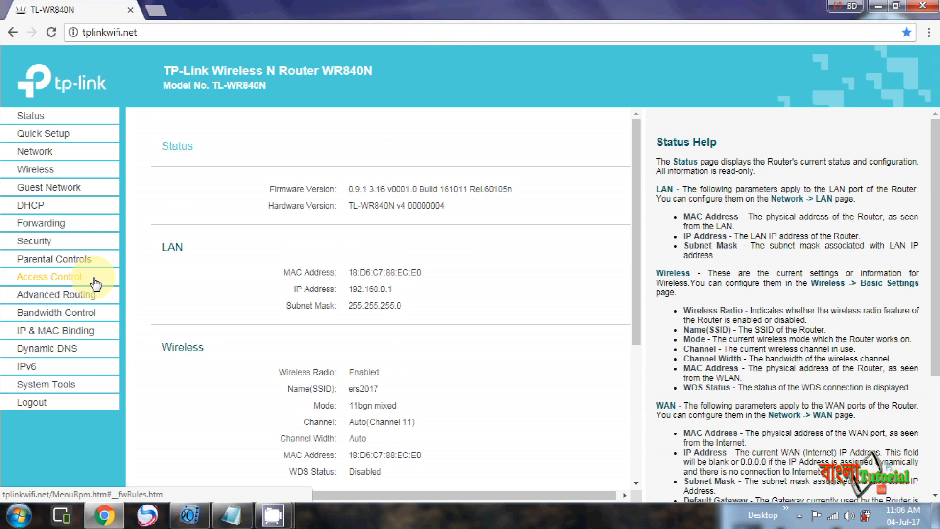
Step: Enable Internet access control with the default rule set to Allow, and save
click(68, 278)
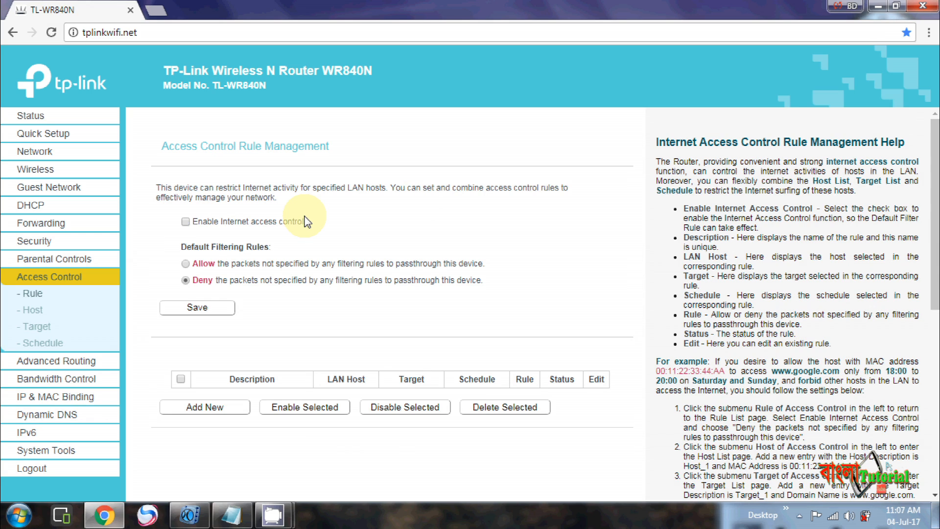
click(185, 221)
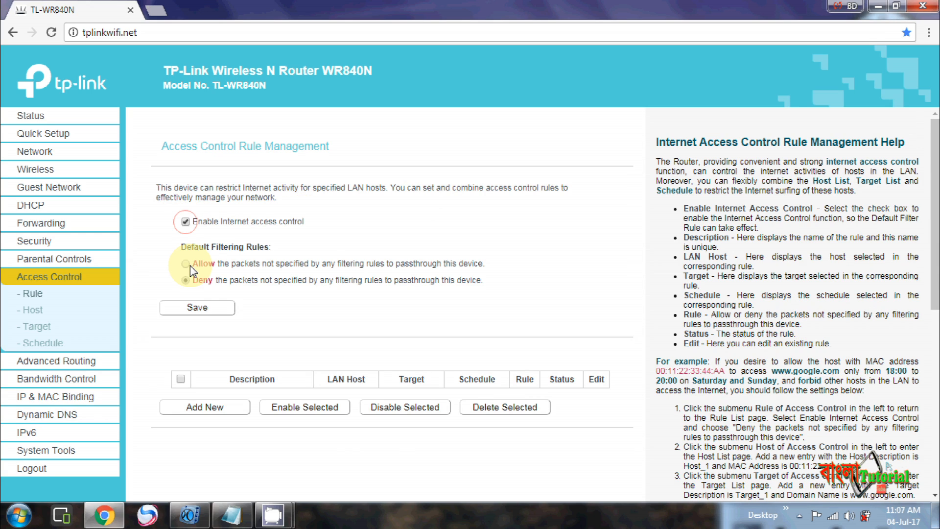
click(186, 264)
click(220, 310)
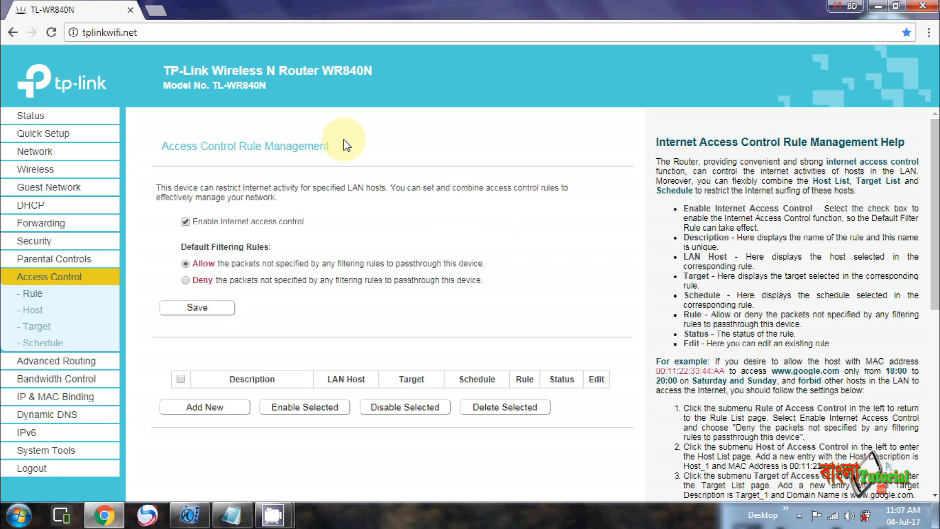
click(32, 312)
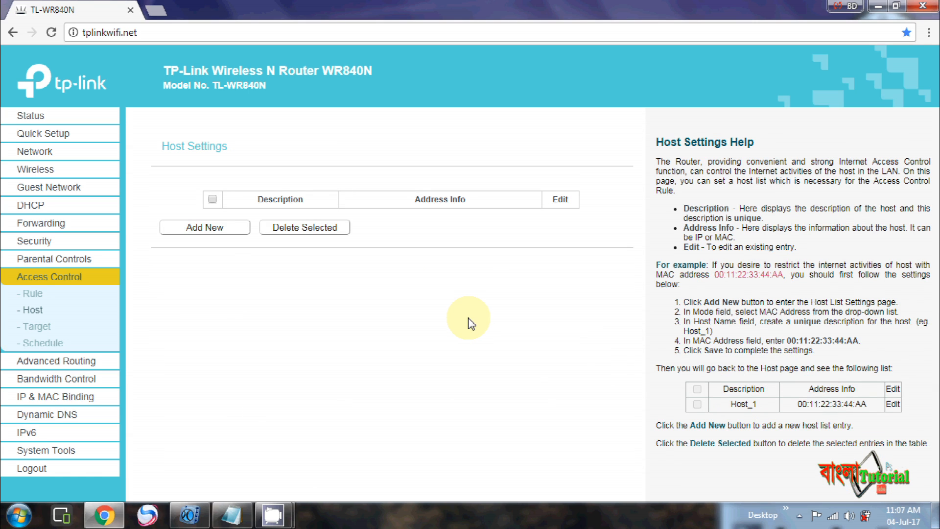
Step: Add MAC-address host 'laptop' with MAC 00:22:43:9B:9B:4E, copied from the Notepad notes, and save
click(230, 234)
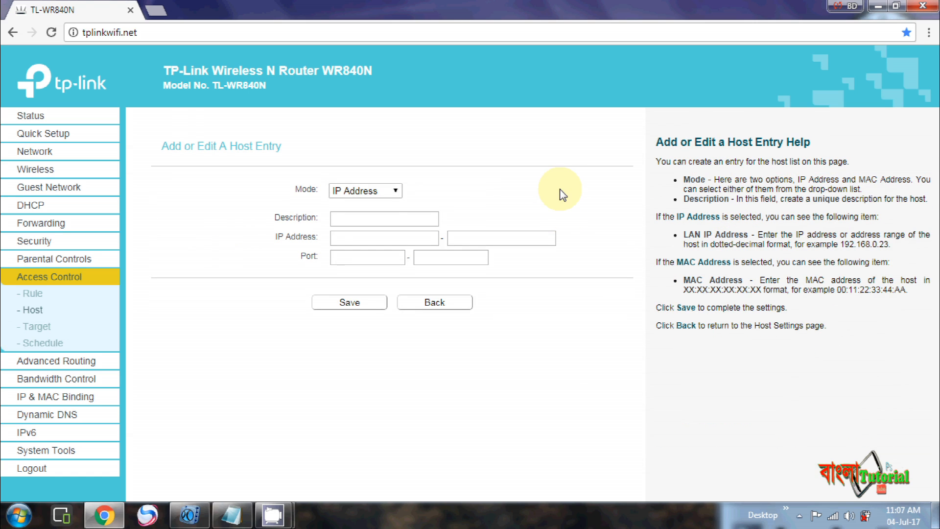
click(395, 193)
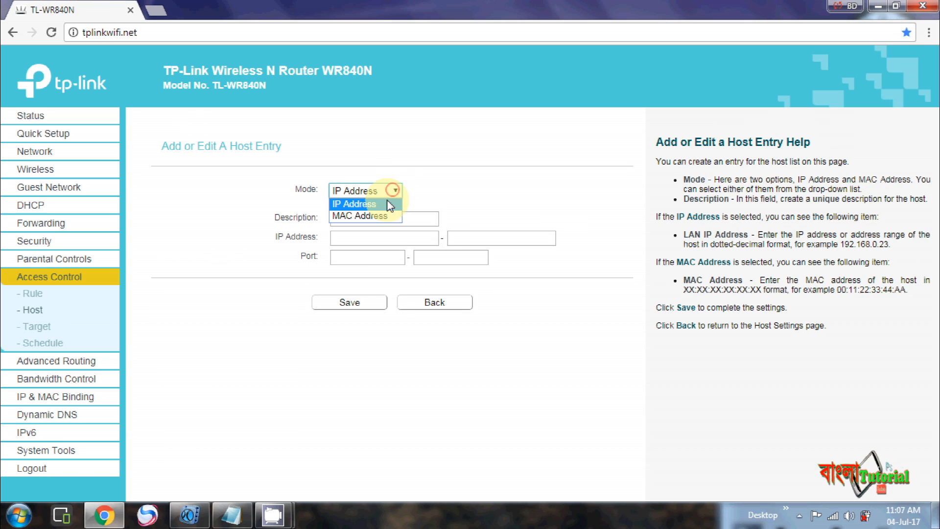
click(383, 217)
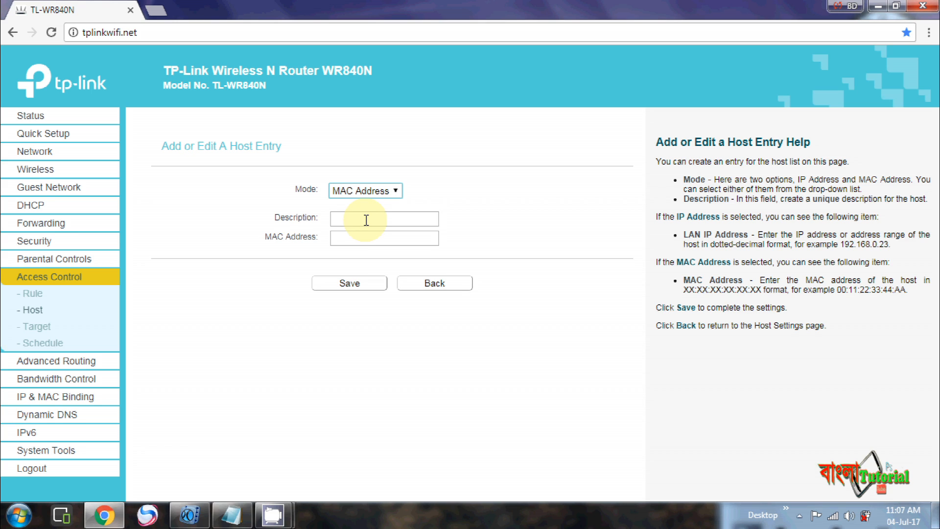
click(366, 219)
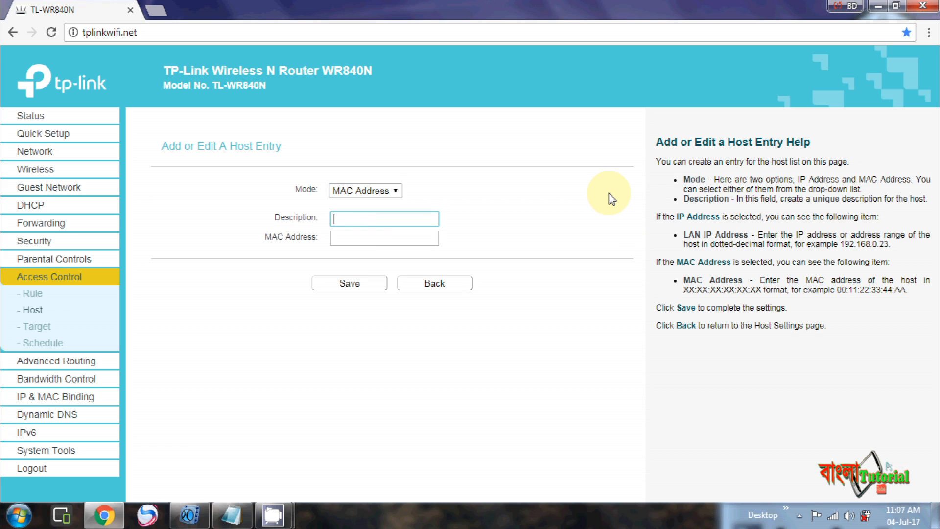
text(laptop)
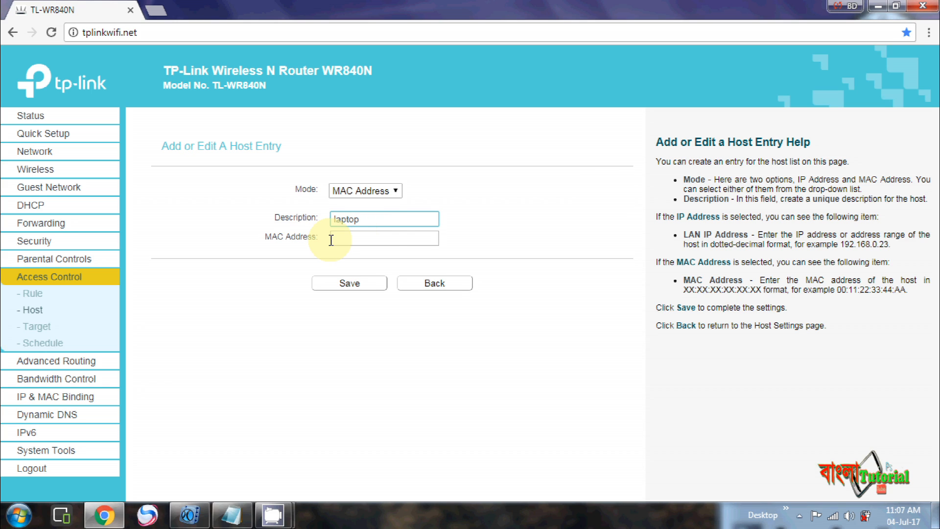
click(243, 520)
drag(7, 91, 241, 94)
key(ctrl+c)
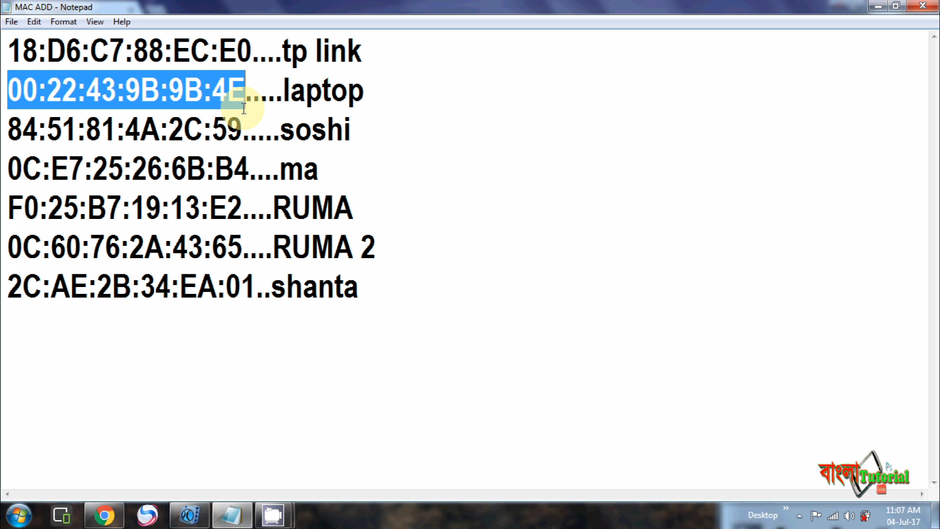
click(197, 523)
click(346, 237)
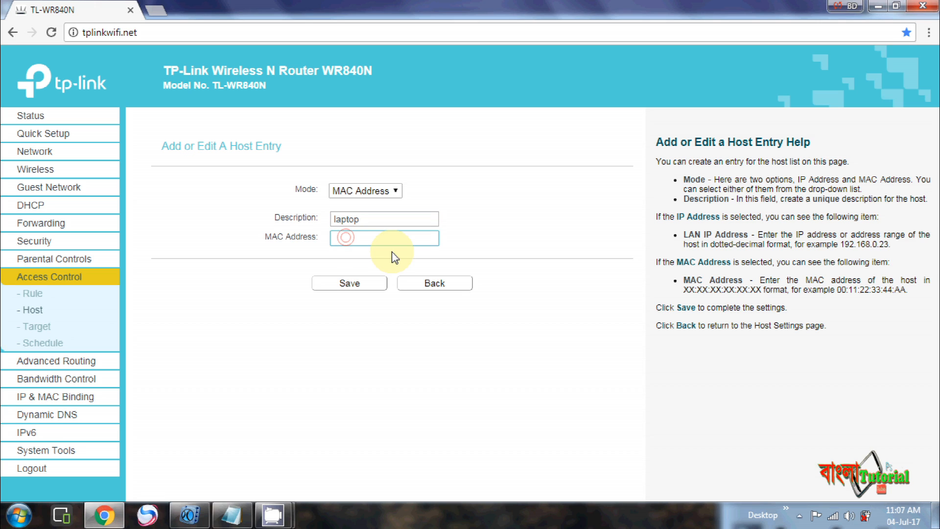
key(ctrl+v)
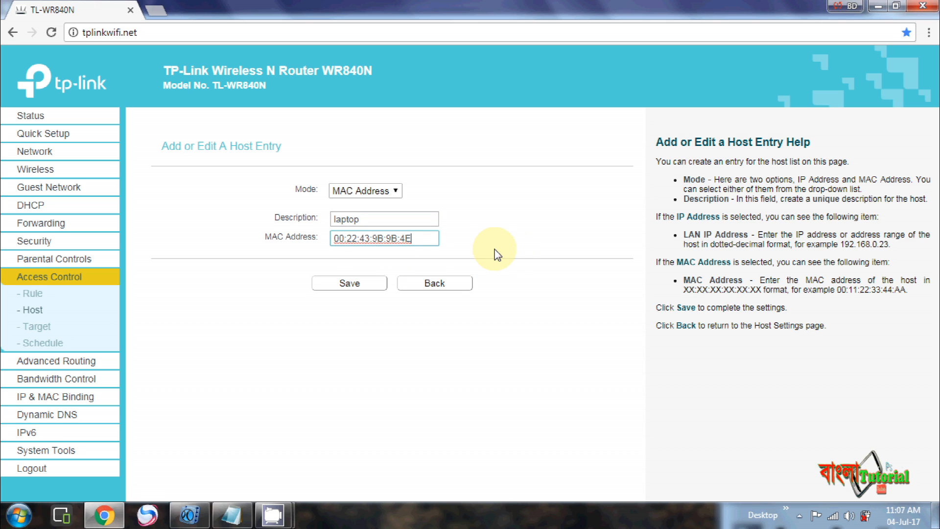
click(360, 284)
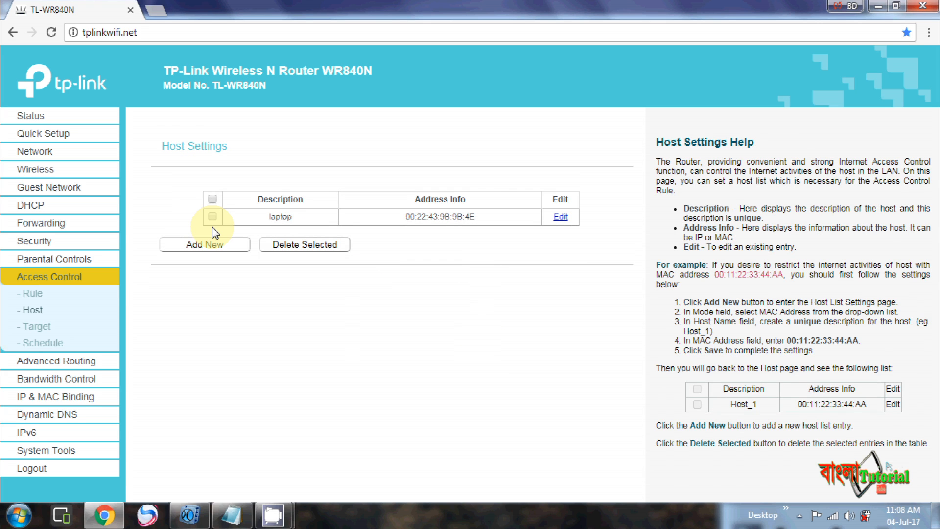
Step: Create and save a Deny rule described 'Laptop' for the laptop LAN host
click(29, 296)
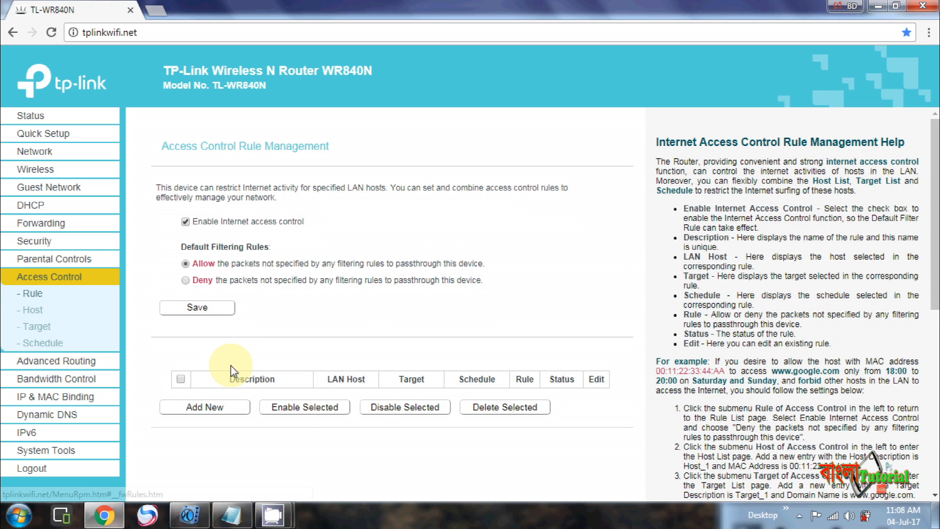
click(220, 407)
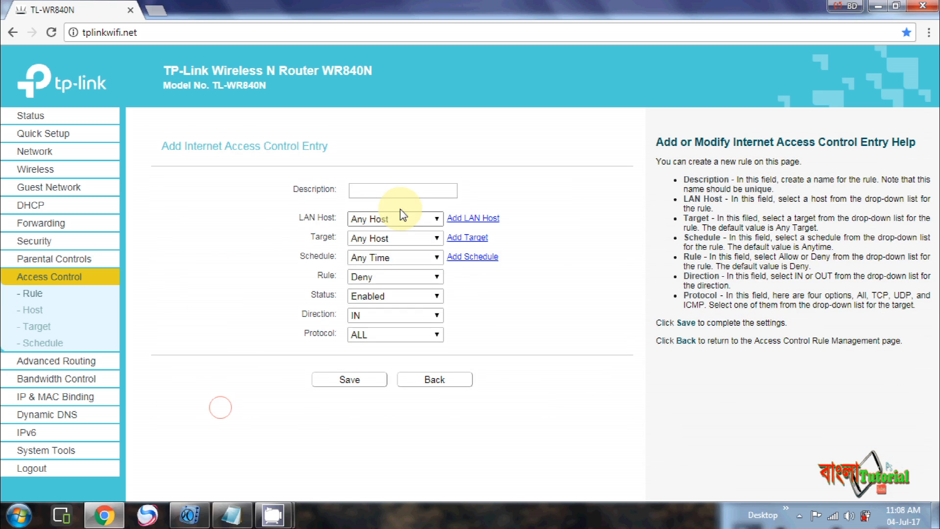
click(395, 218)
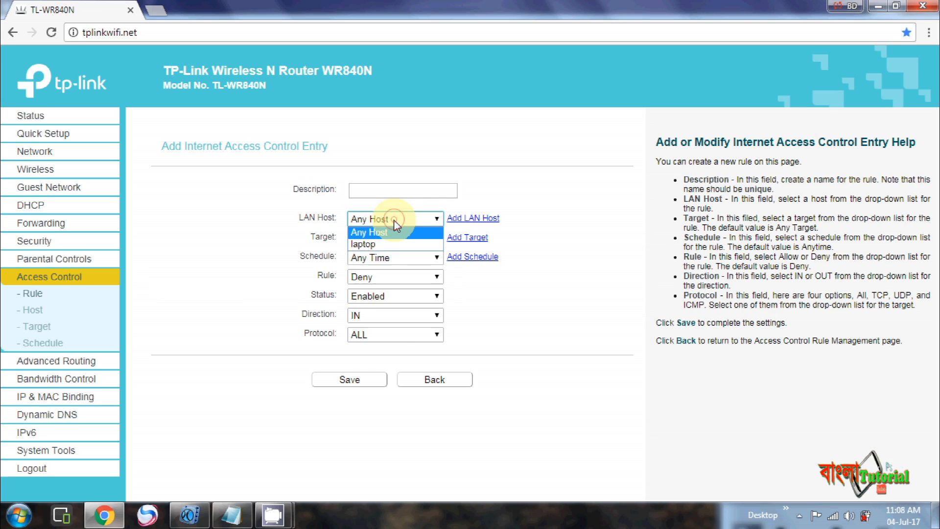
click(383, 244)
click(391, 190)
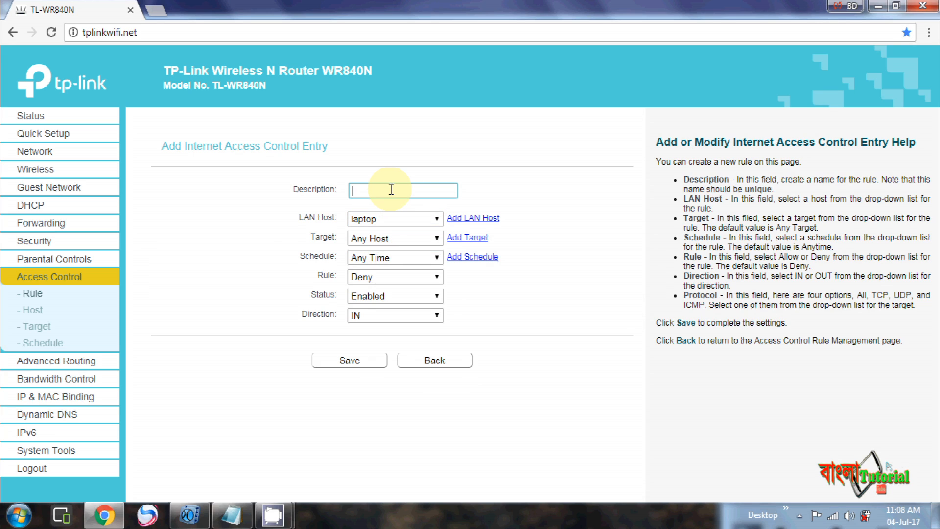
text(Laptop)
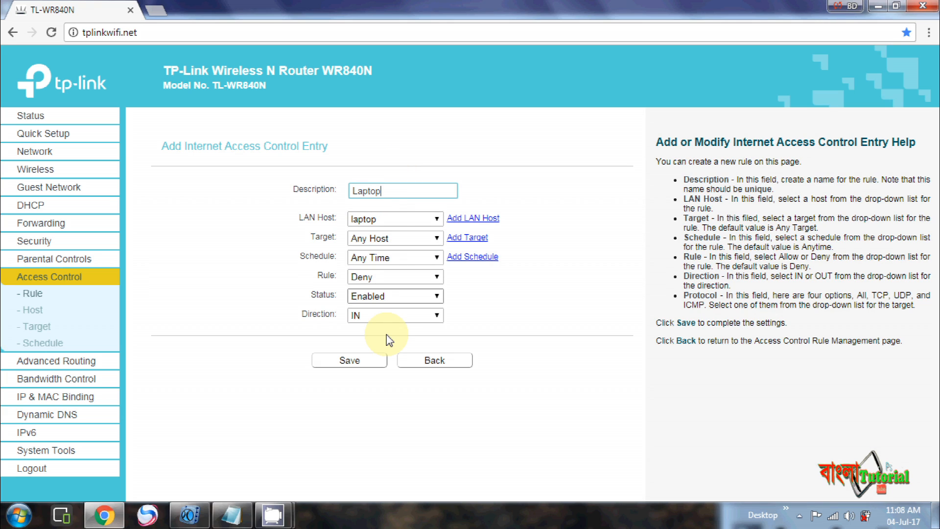
click(367, 359)
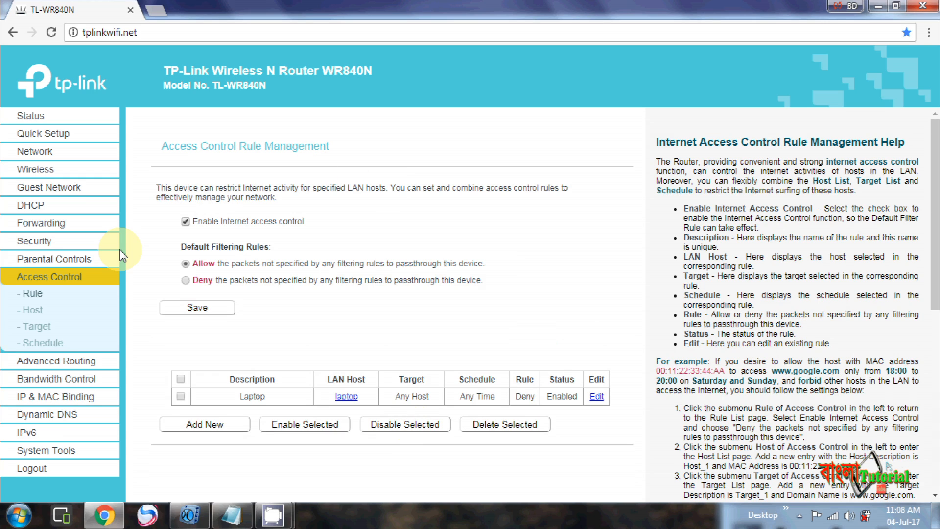
Step: Start a new host entry in MAC Address mode with description 'Ruma'
click(32, 313)
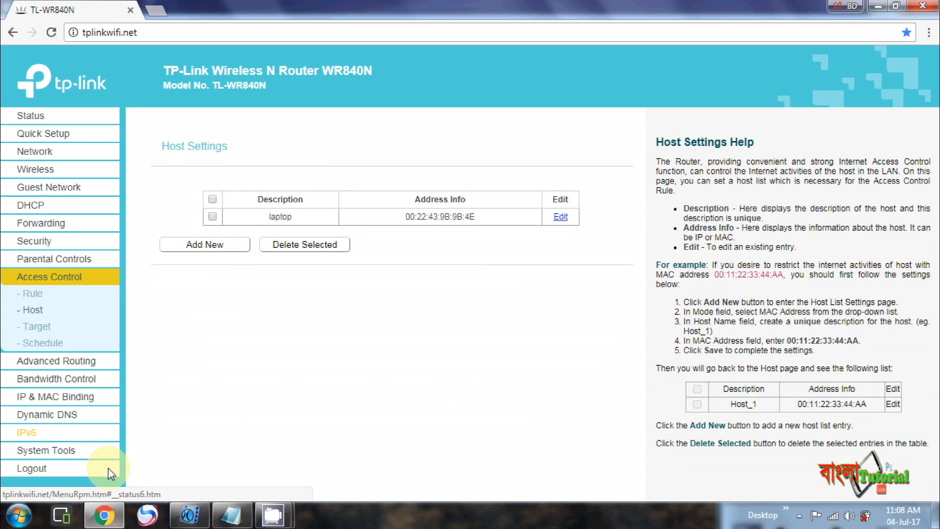
click(227, 246)
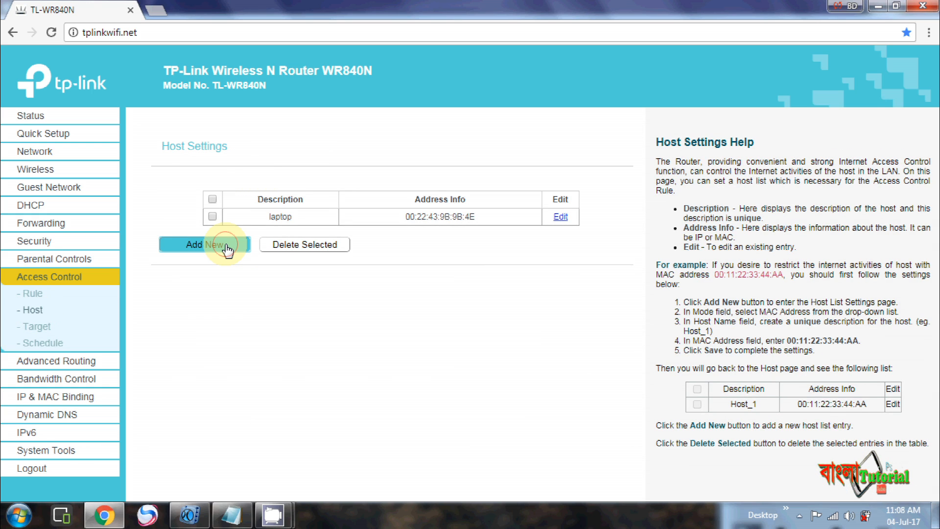
click(386, 191)
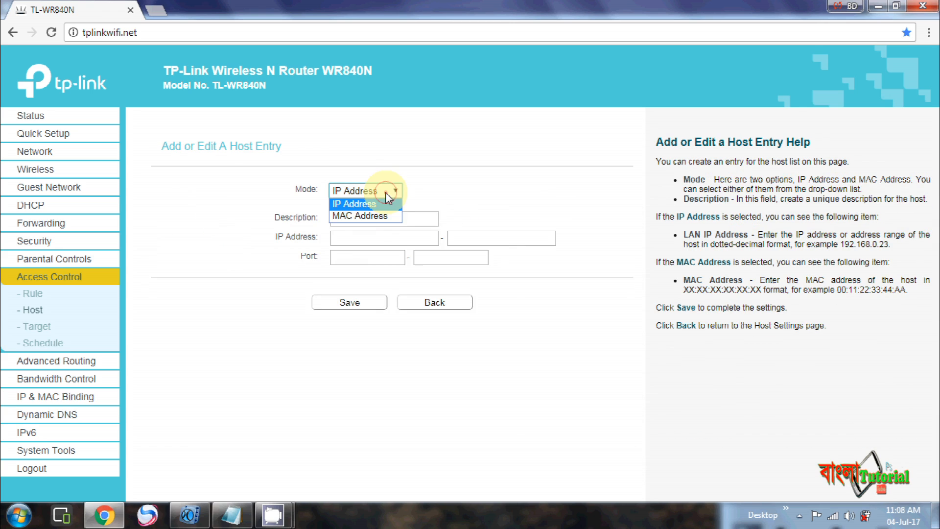
click(375, 216)
click(363, 220)
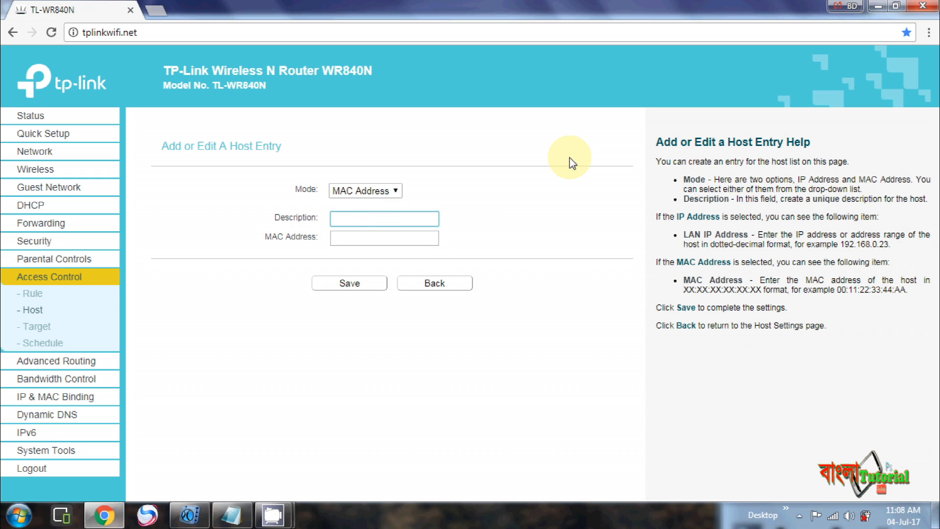
text(Ruma)
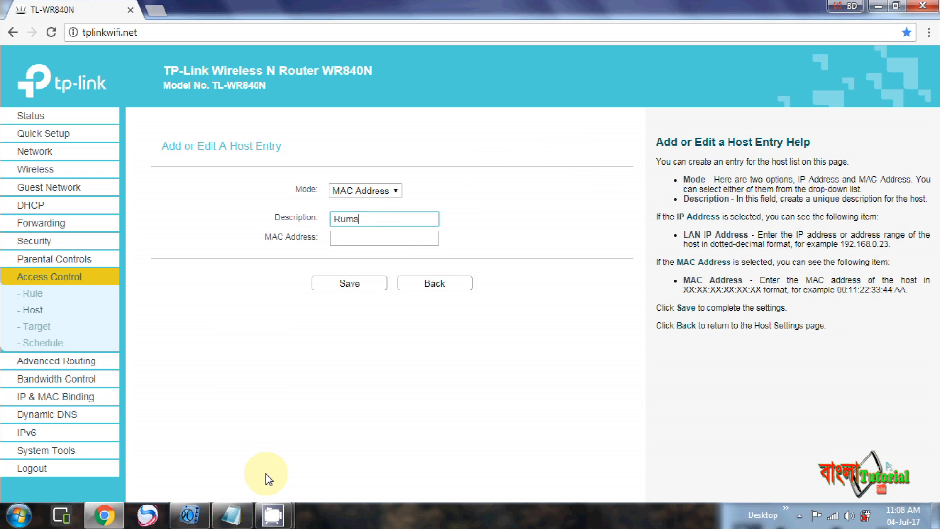
click(243, 519)
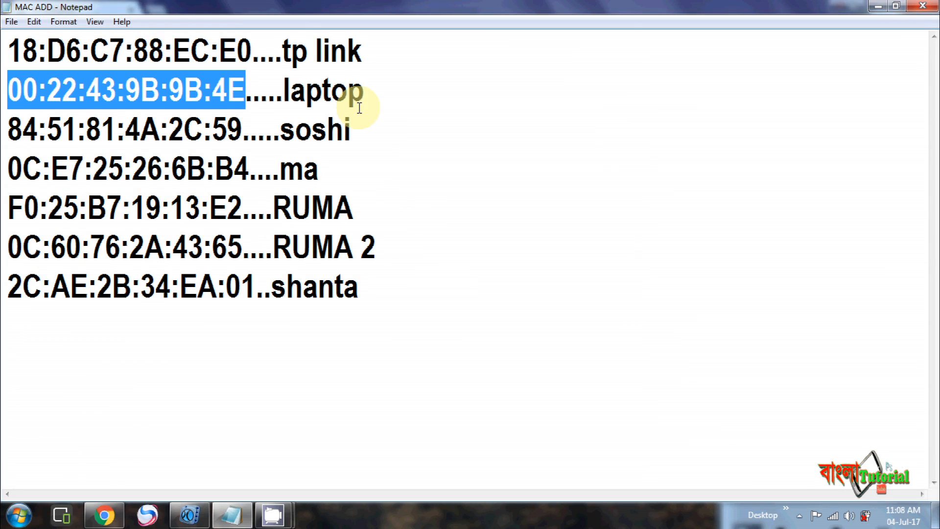
drag(9, 208, 240, 225)
key(ctrl+c)
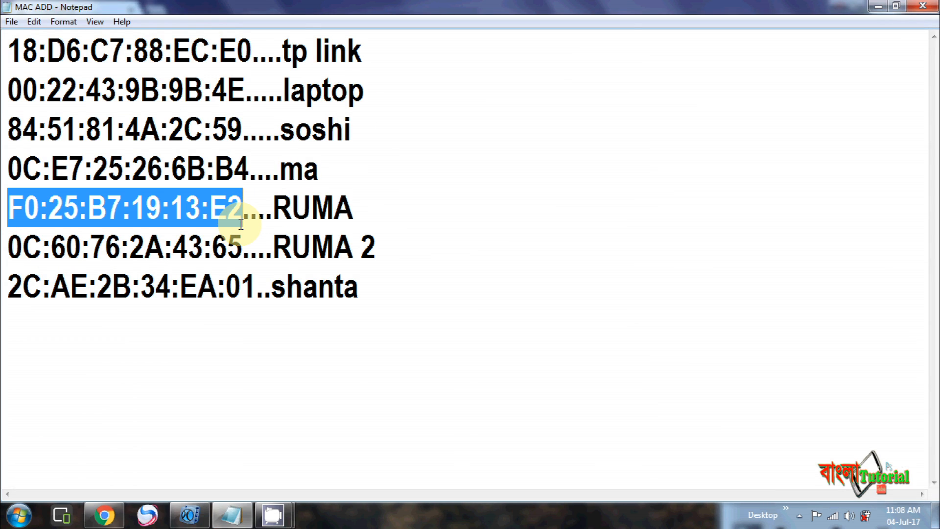
click(104, 515)
click(373, 238)
key(ctrl+v)
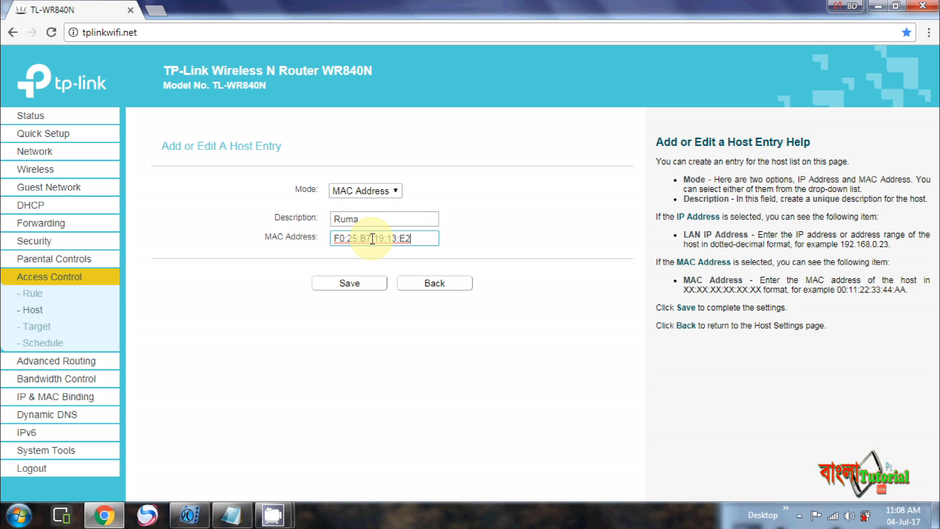
click(367, 287)
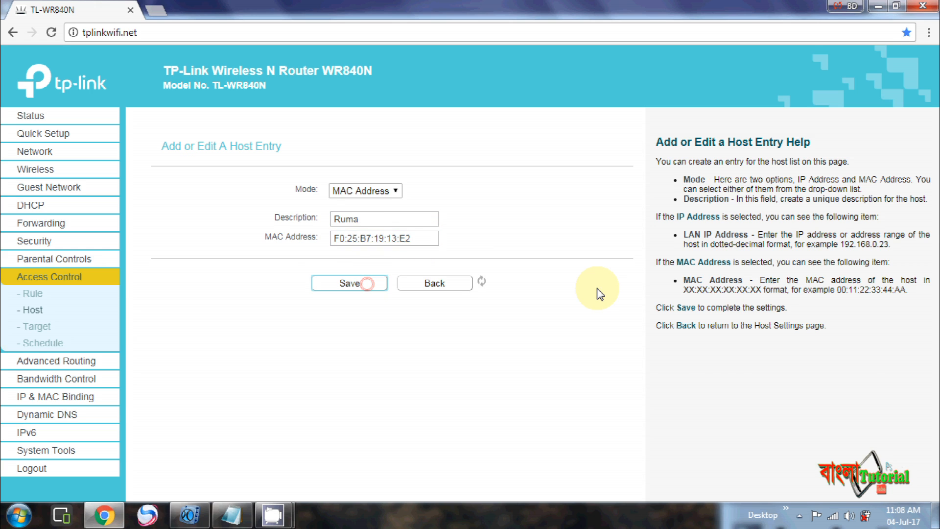
click(32, 293)
click(204, 423)
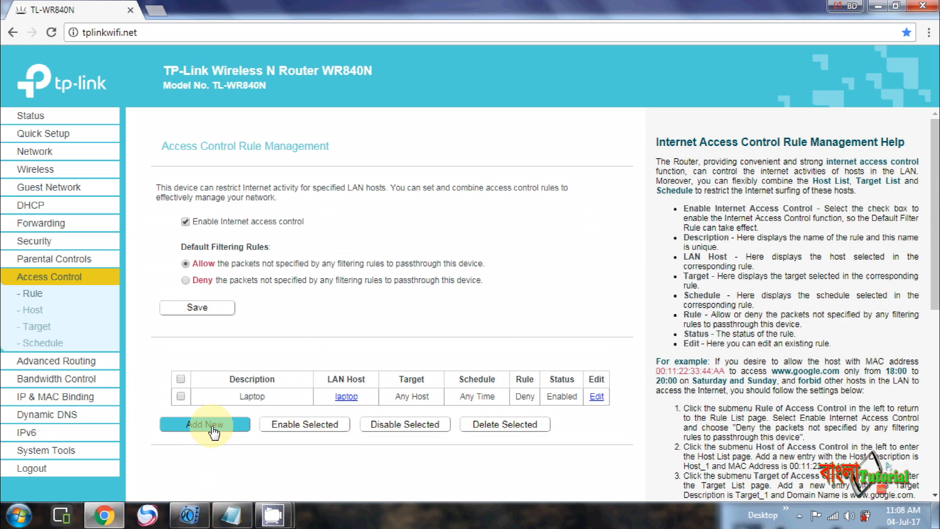
Step: Save a Deny rule described 'Ruma' with Ruma as the LAN host
click(396, 191)
text(Ruma)
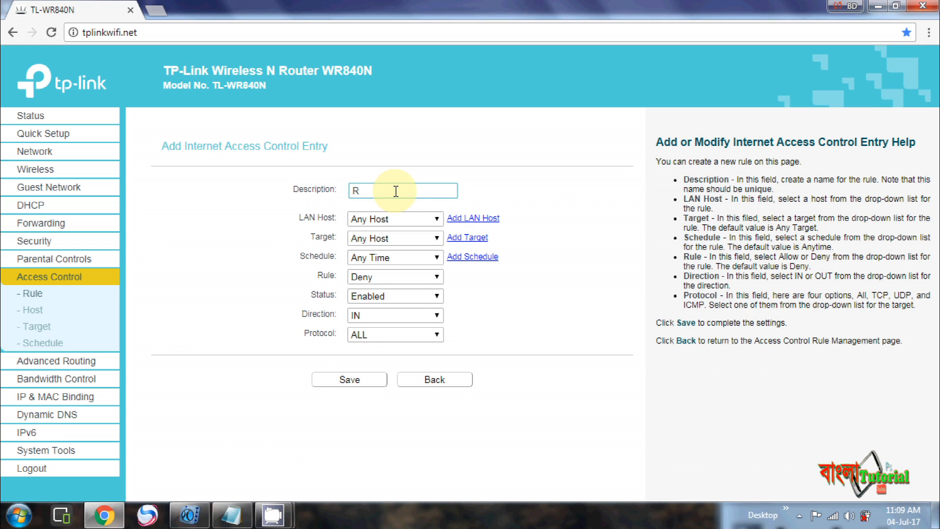
click(415, 217)
click(383, 255)
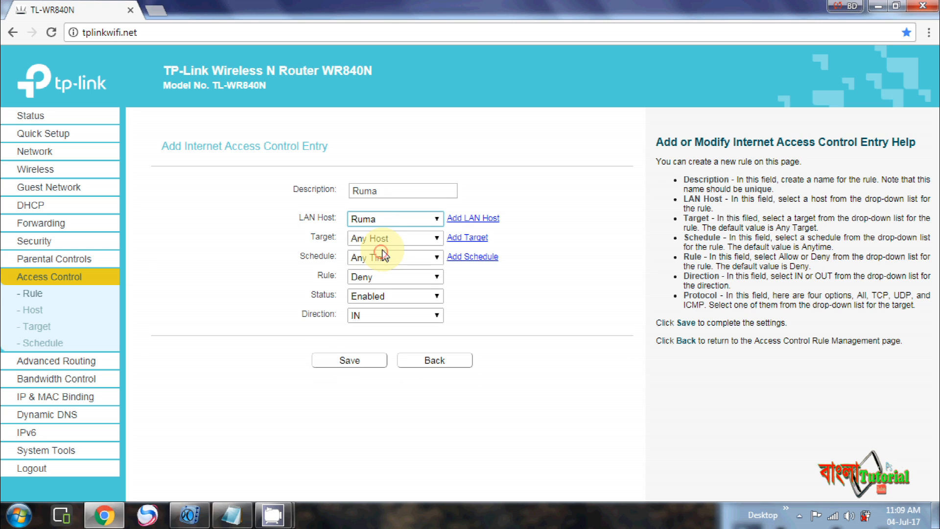
click(353, 366)
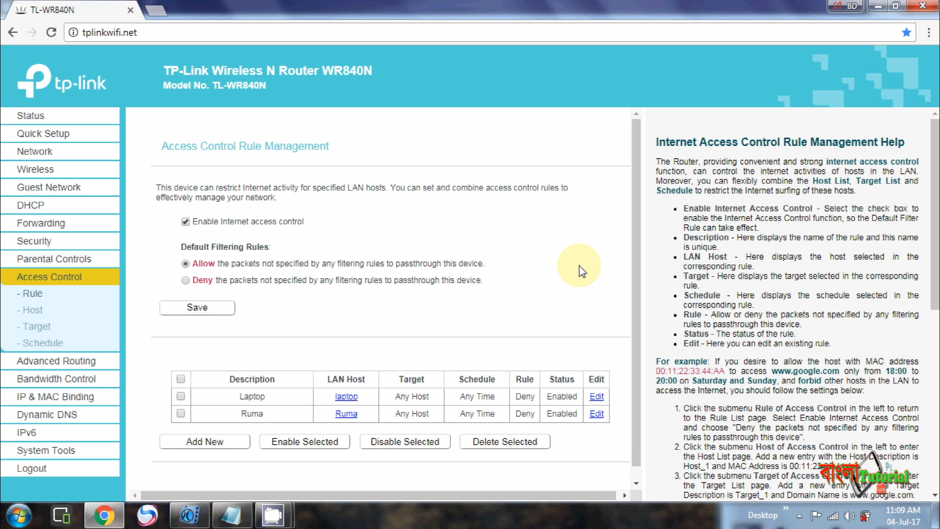
drag(635, 143, 638, 183)
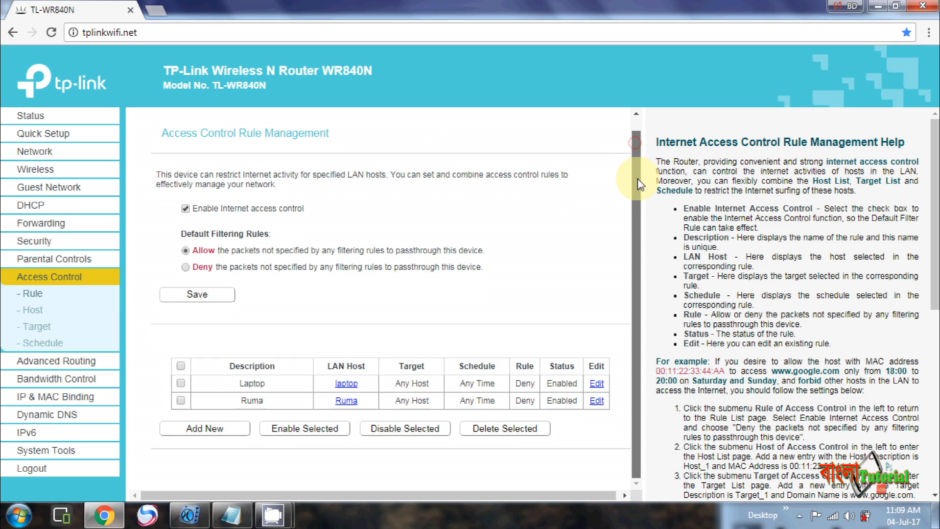
Step: Check that the rule table lists the Laptop and Ruma Deny rules, then close the MAC ADD Notepad window
drag(636, 202, 642, 179)
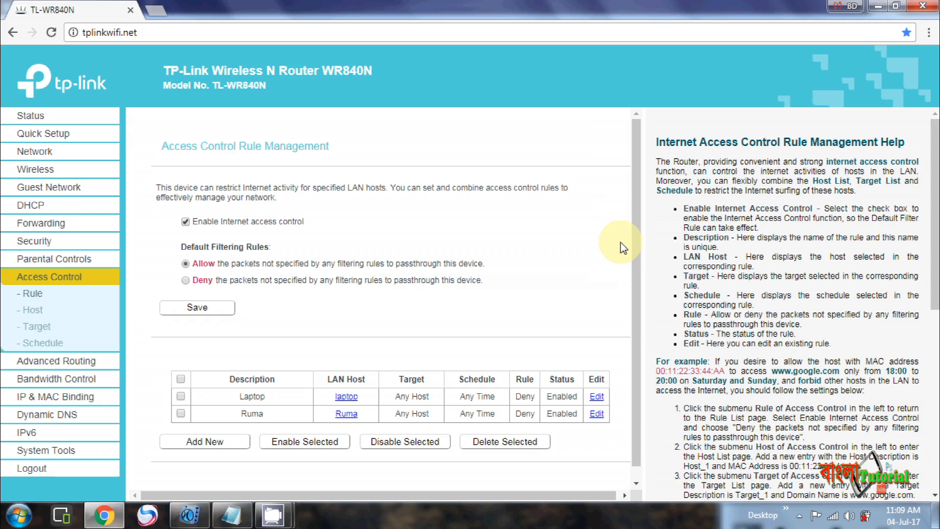
click(878, 6)
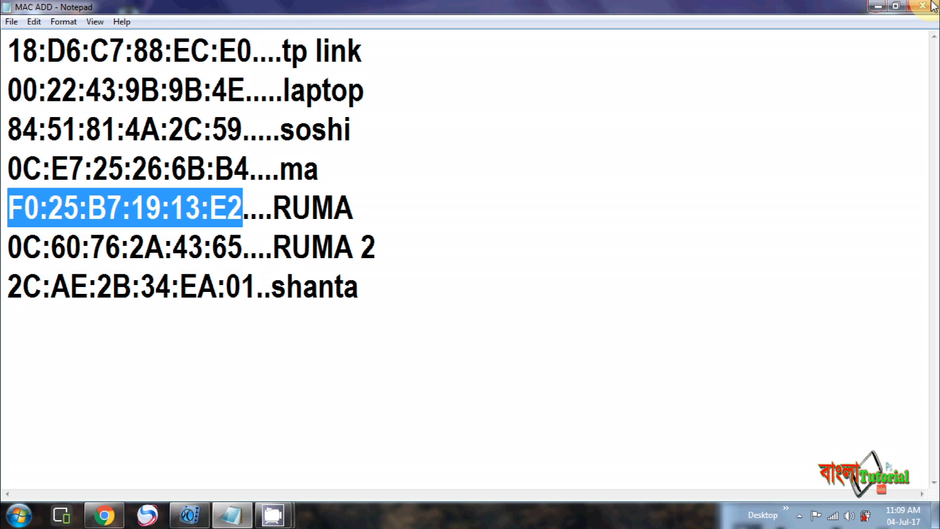
click(932, 5)
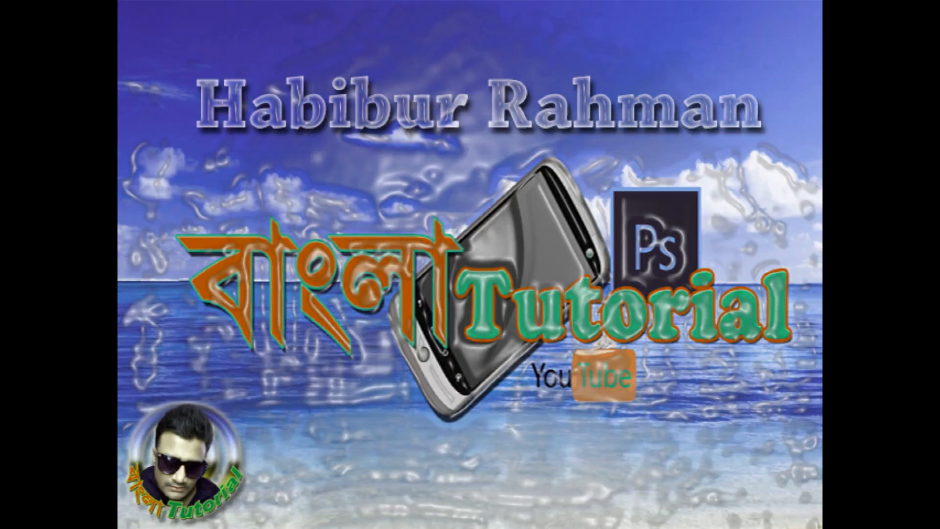